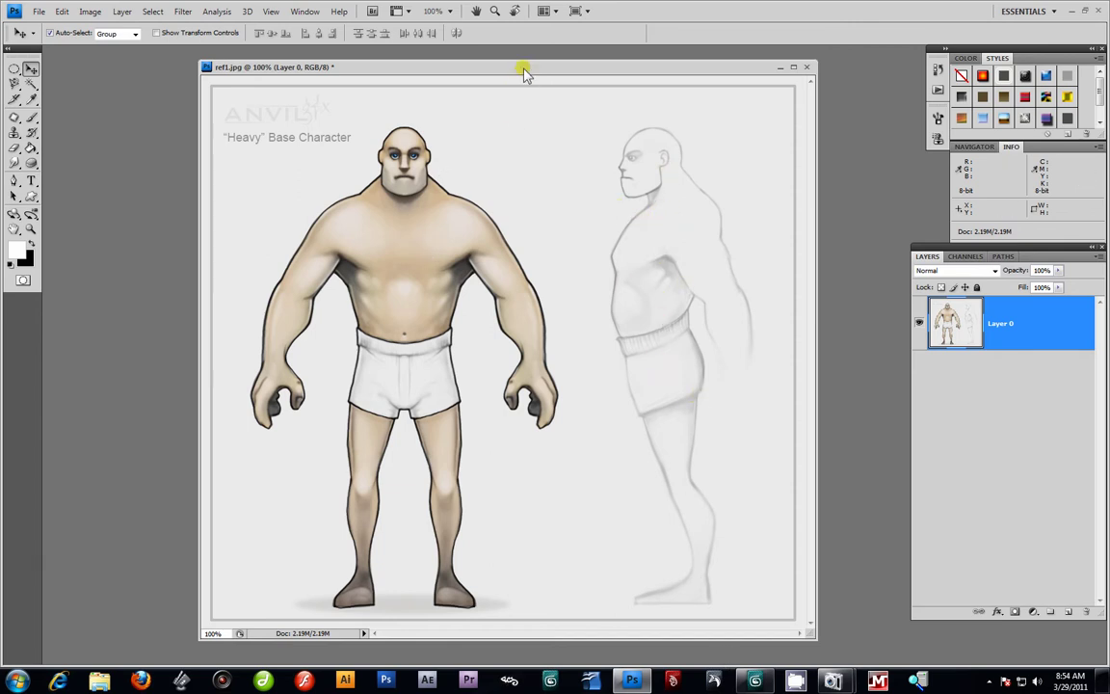
Show the rulers and place horizontal guides at the character's head top, eyes, chin and neck base
left_click_drag(523, 73, 515, 75)
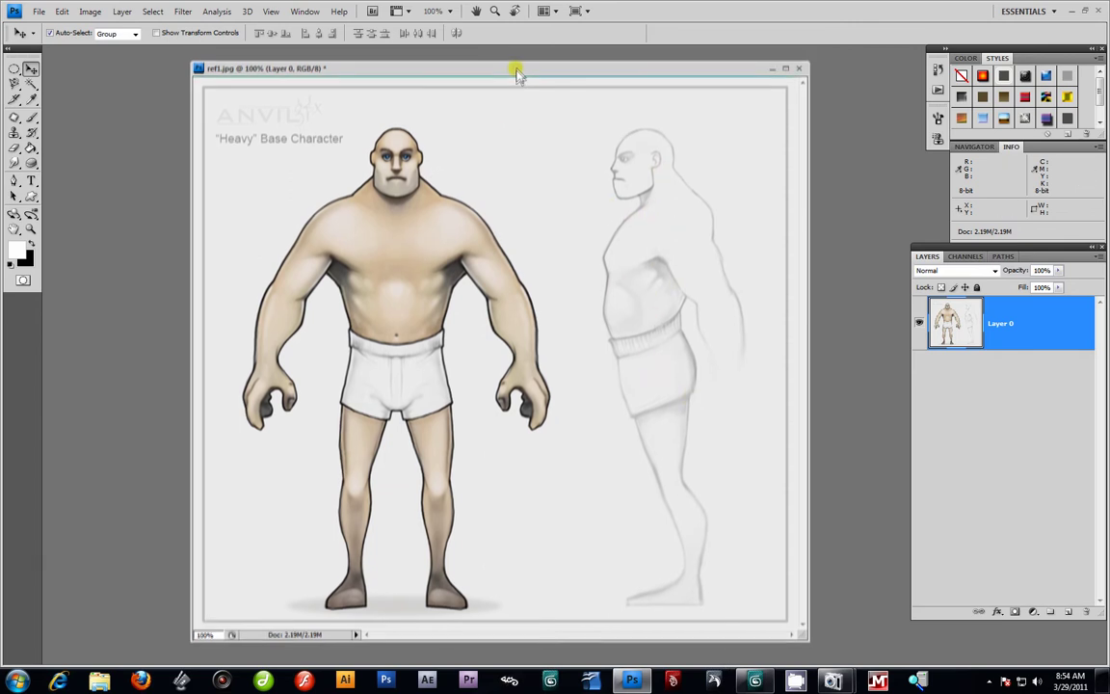
left_click(273, 11)
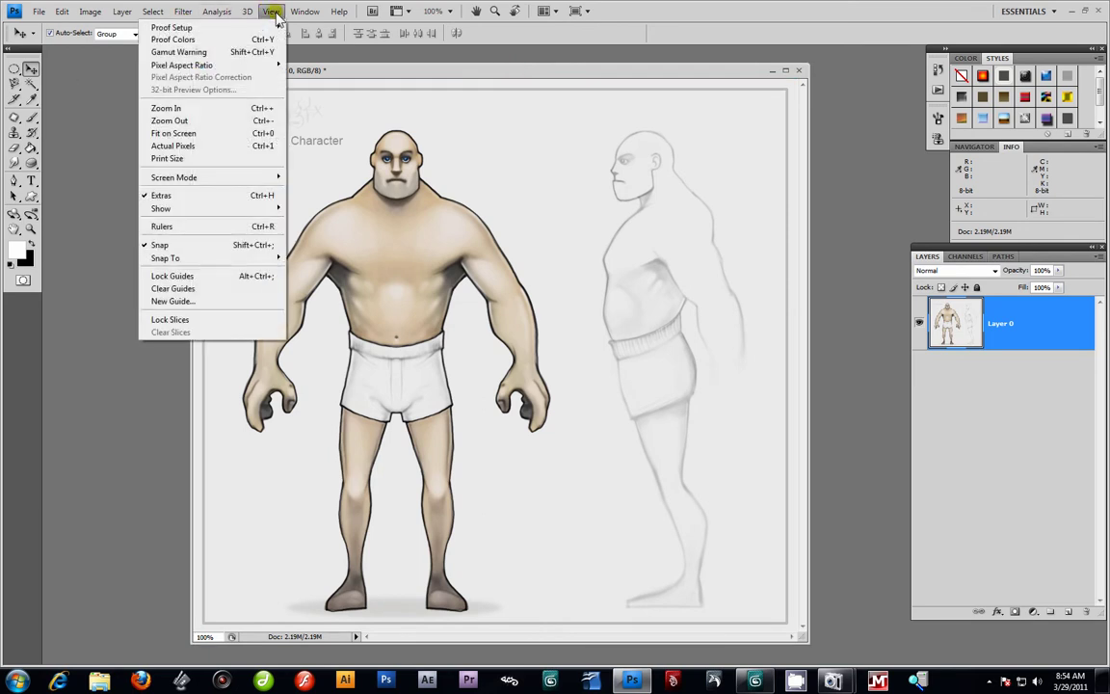
left_click(203, 229)
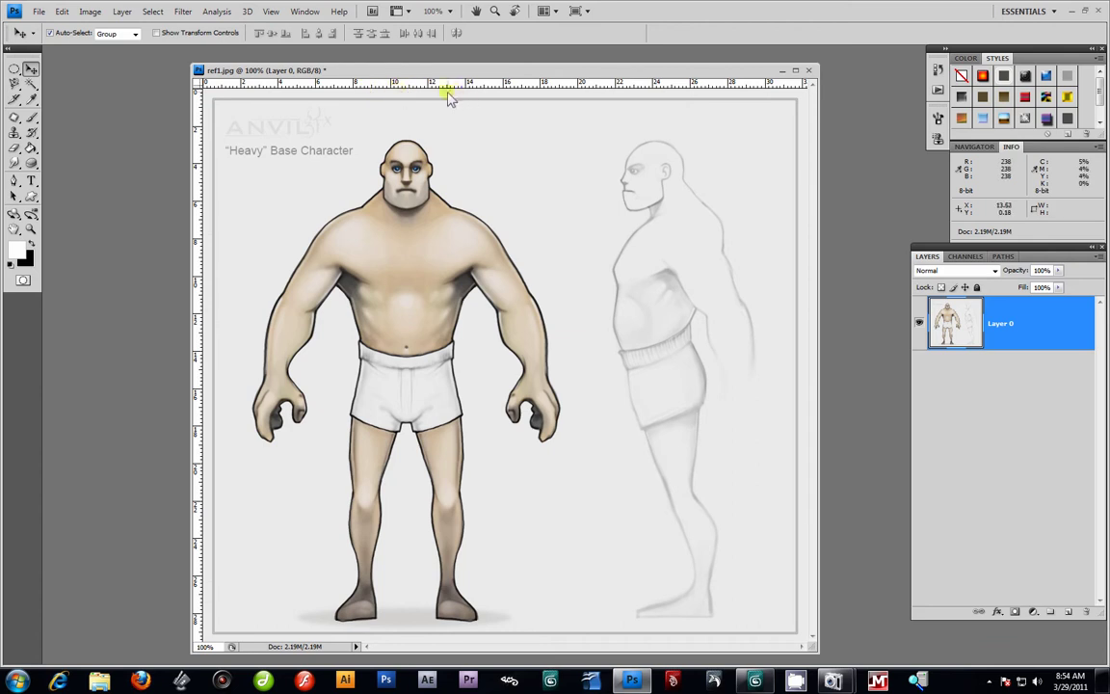
left_click_drag(457, 87, 463, 141)
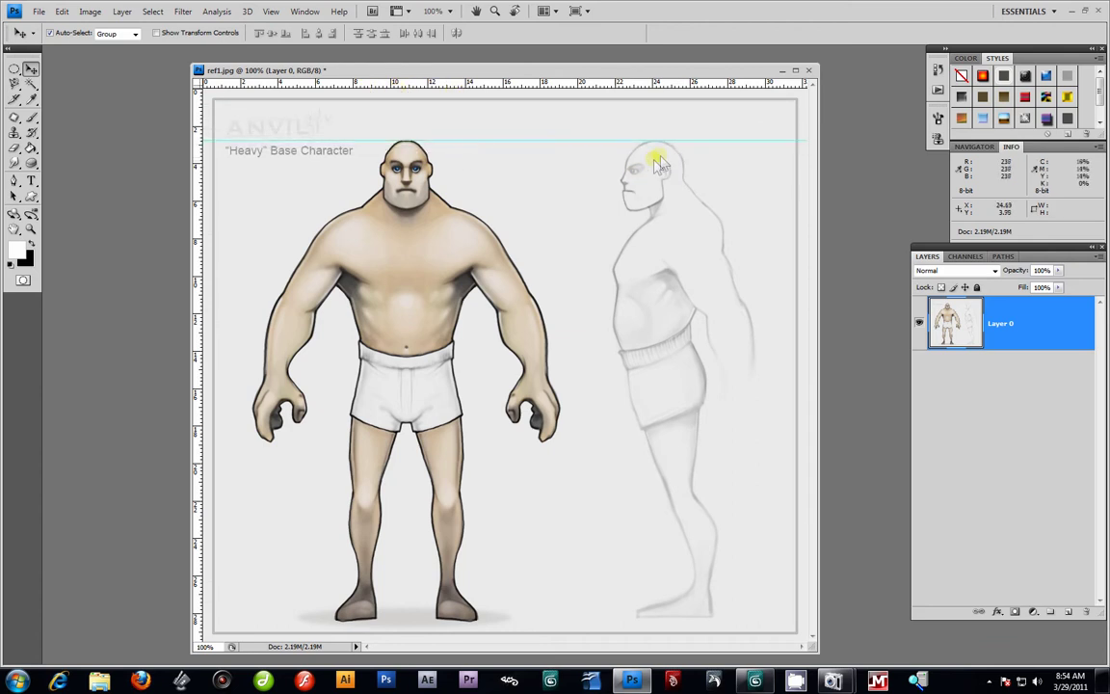
mouse_move(620, 85)
left_mouse_down()
mouse_move(617, 217)
mouse_move(614, 208)
left_mouse_up()
mouse_move(508, 85)
left_mouse_down()
mouse_move(553, 109)
mouse_move(552, 169)
left_mouse_up()
left_click_drag(565, 84, 545, 216)
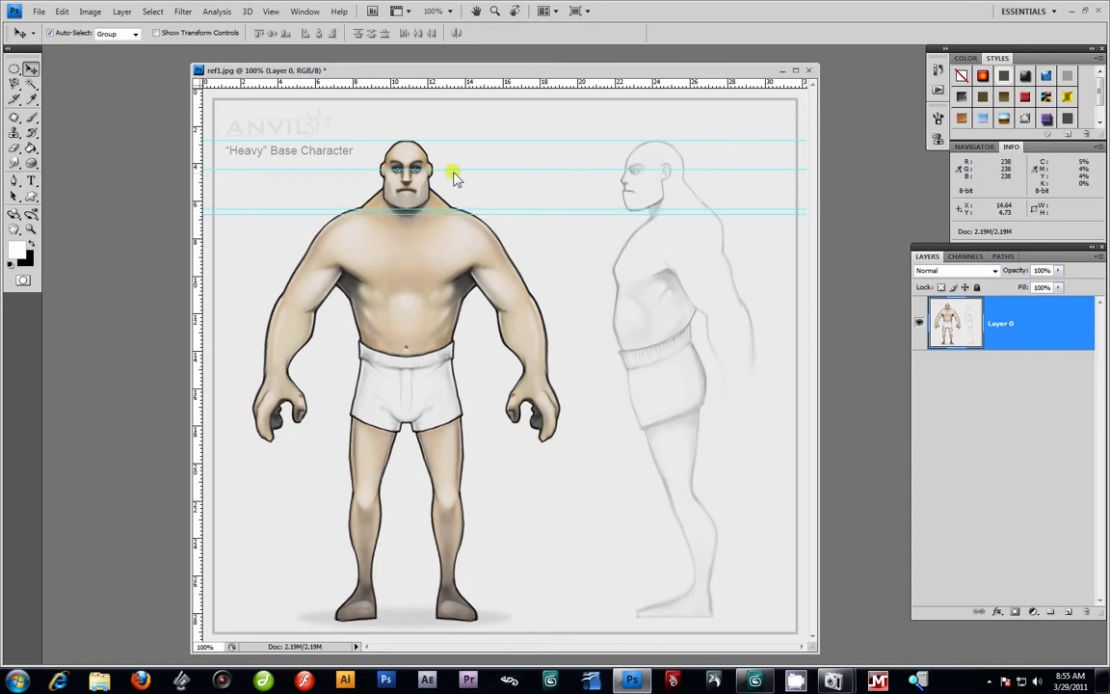
Place horizontal guides at the character's chest, lower ribs, waistband, shorts hem, knees and soles of the feet
left_click_drag(528, 84, 486, 282)
left_click_drag(540, 87, 520, 318)
left_click_drag(501, 83, 528, 354)
left_click_drag(525, 85, 520, 421)
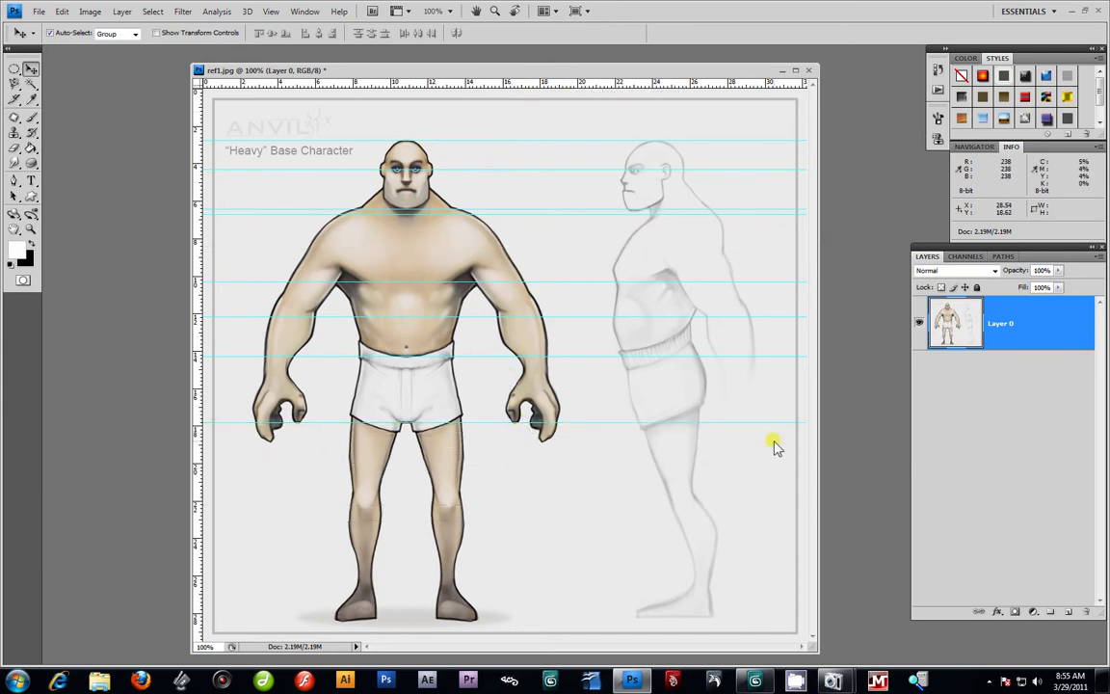
left_click_drag(575, 83, 584, 509)
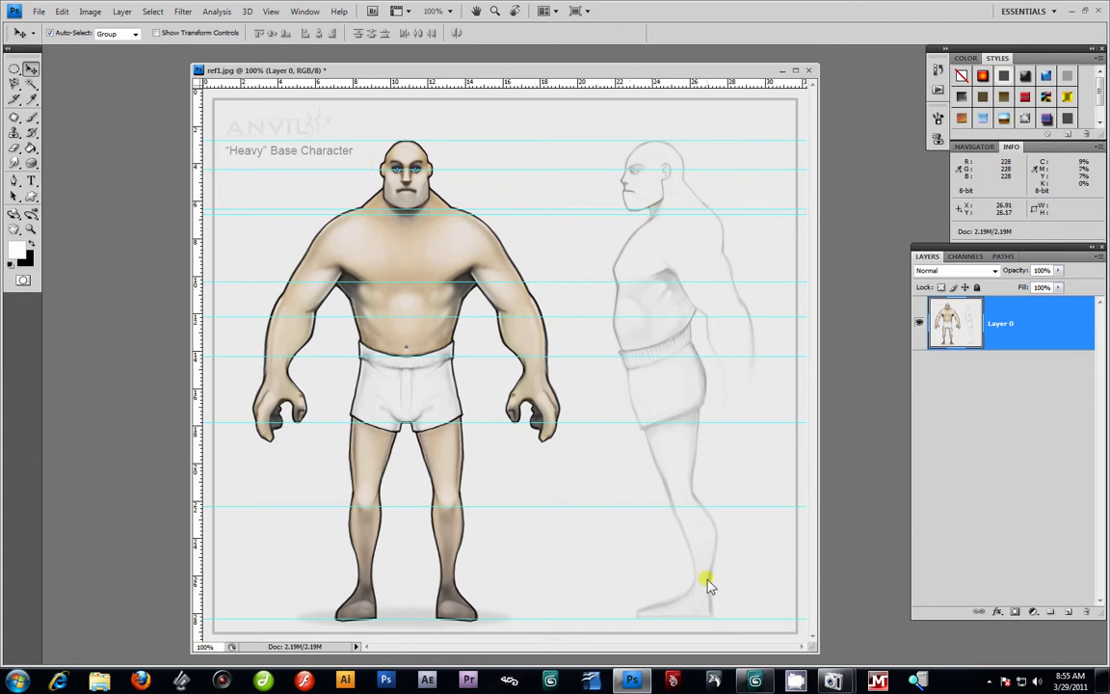
left_click_drag(633, 73, 606, 70)
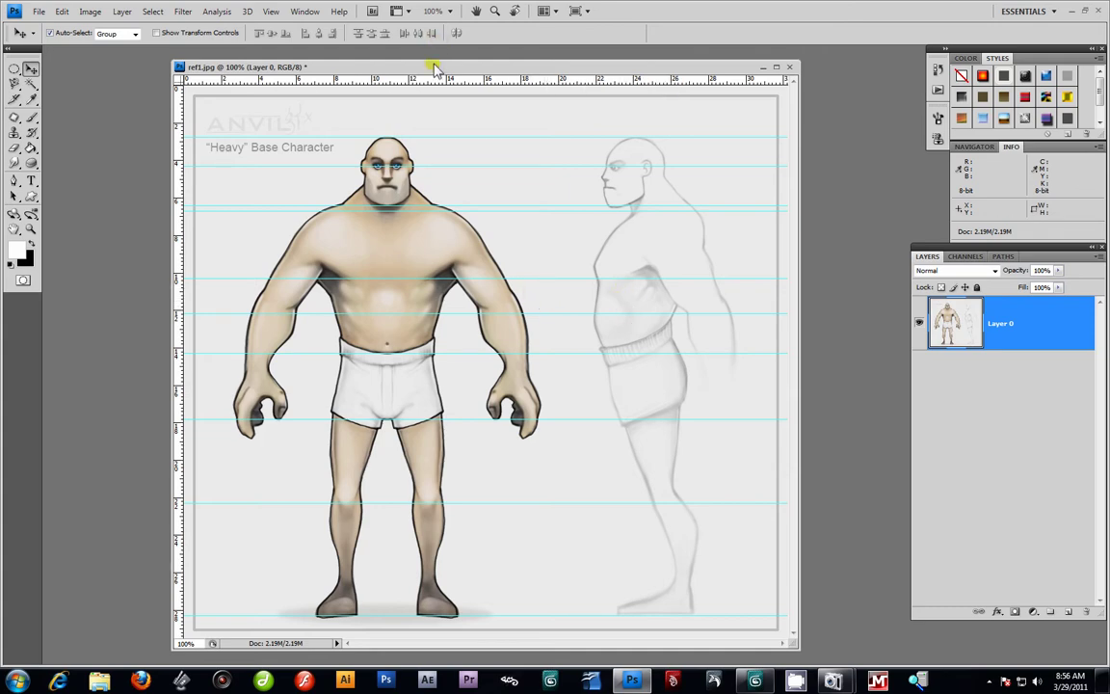
left_click_drag(439, 67, 450, 68)
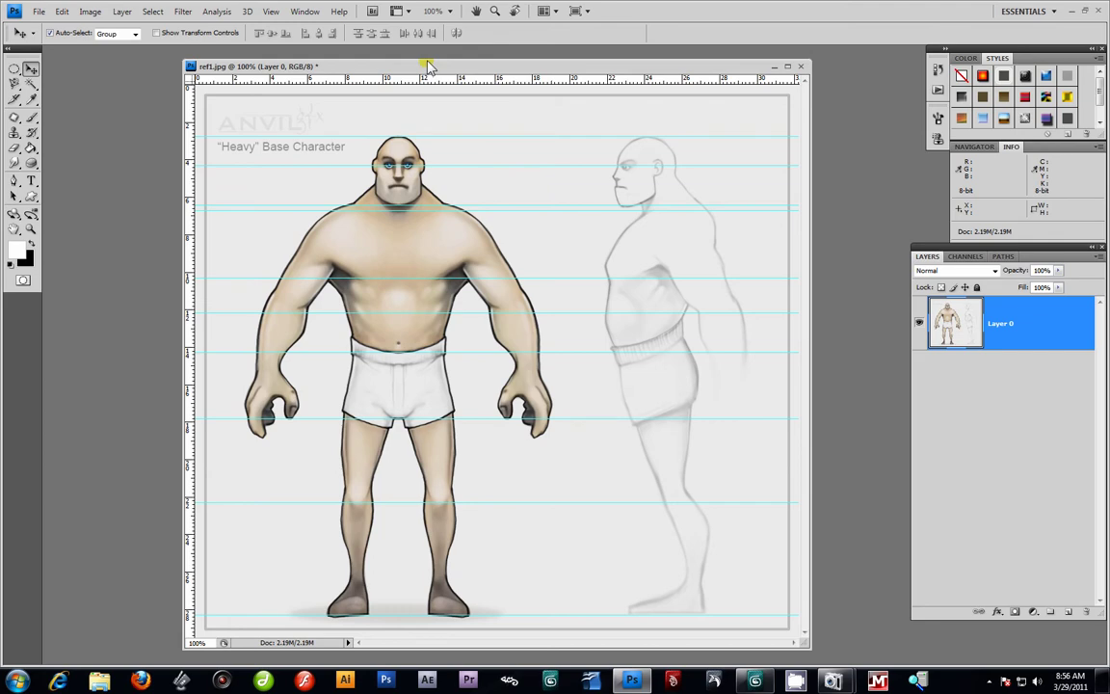
left_click_drag(460, 67, 483, 65)
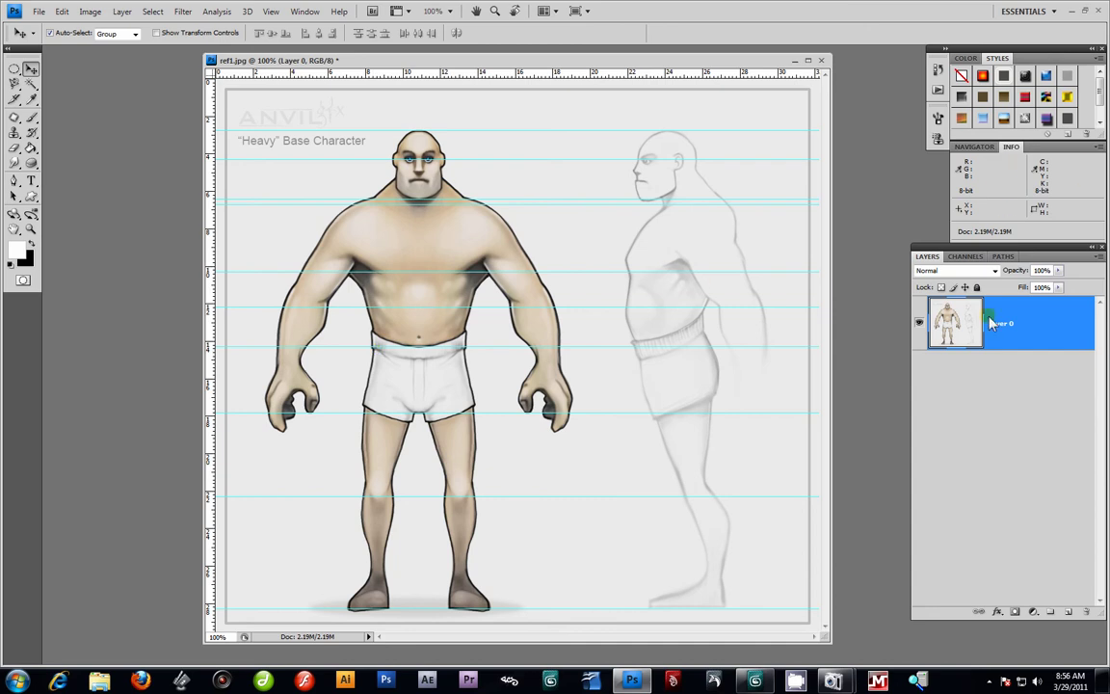
Add a new empty layer and rename the character artwork layer as "Chracter Model Sheet"
left_click(1069, 612)
double_click(1006, 377)
key("Escape")
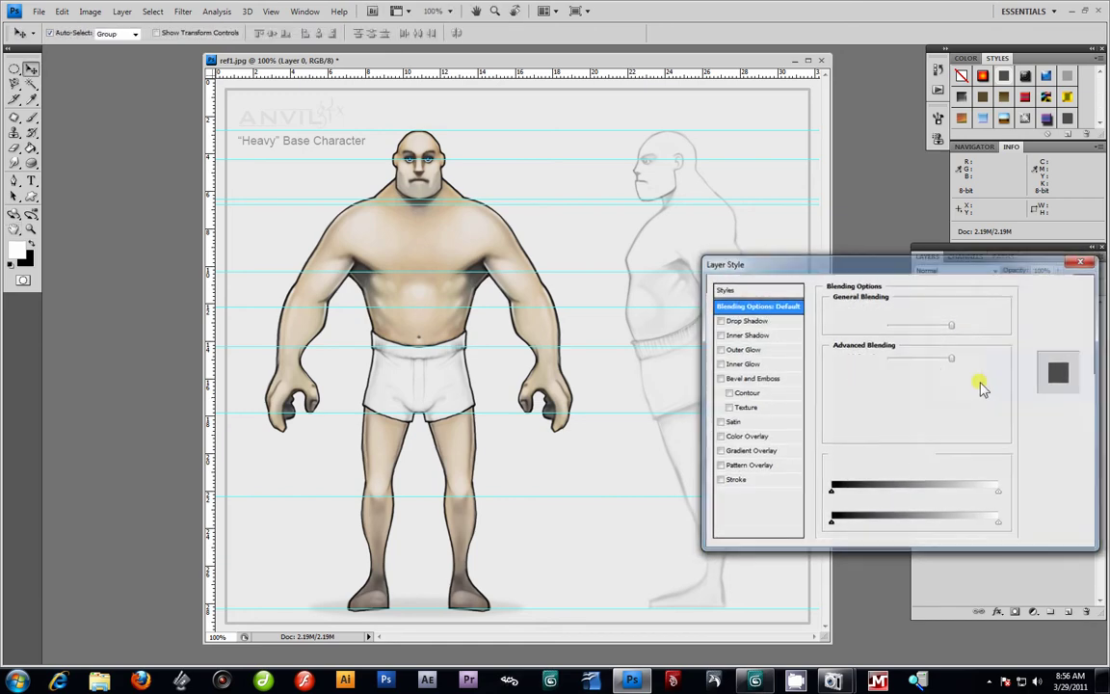
double_click(1000, 378)
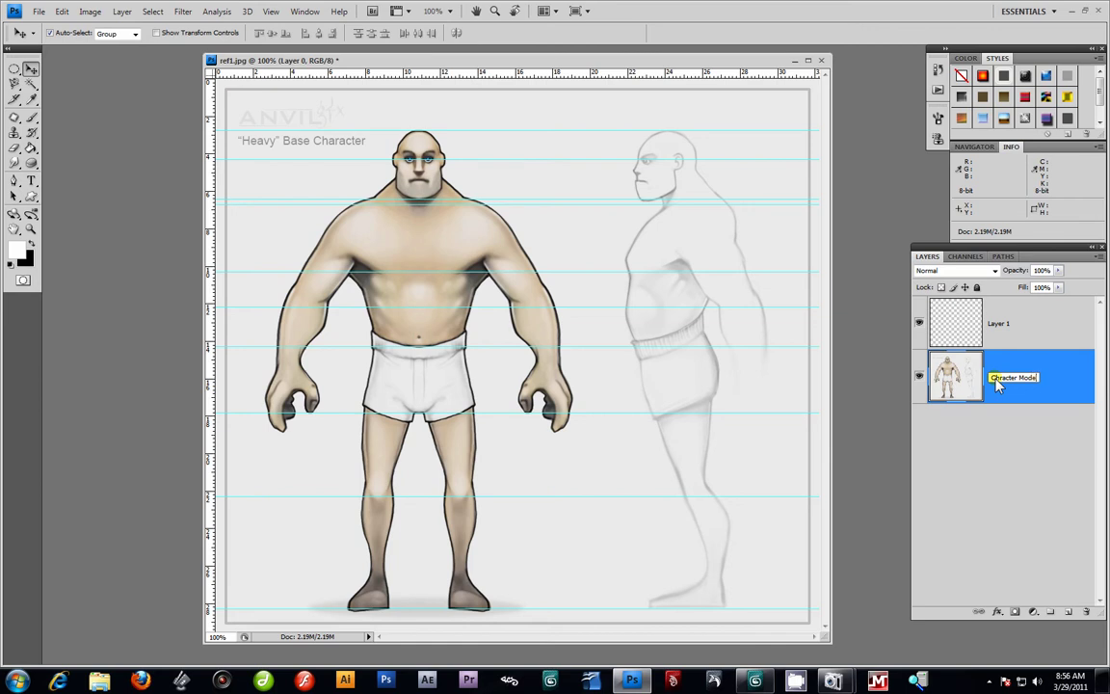
left_click(997, 383)
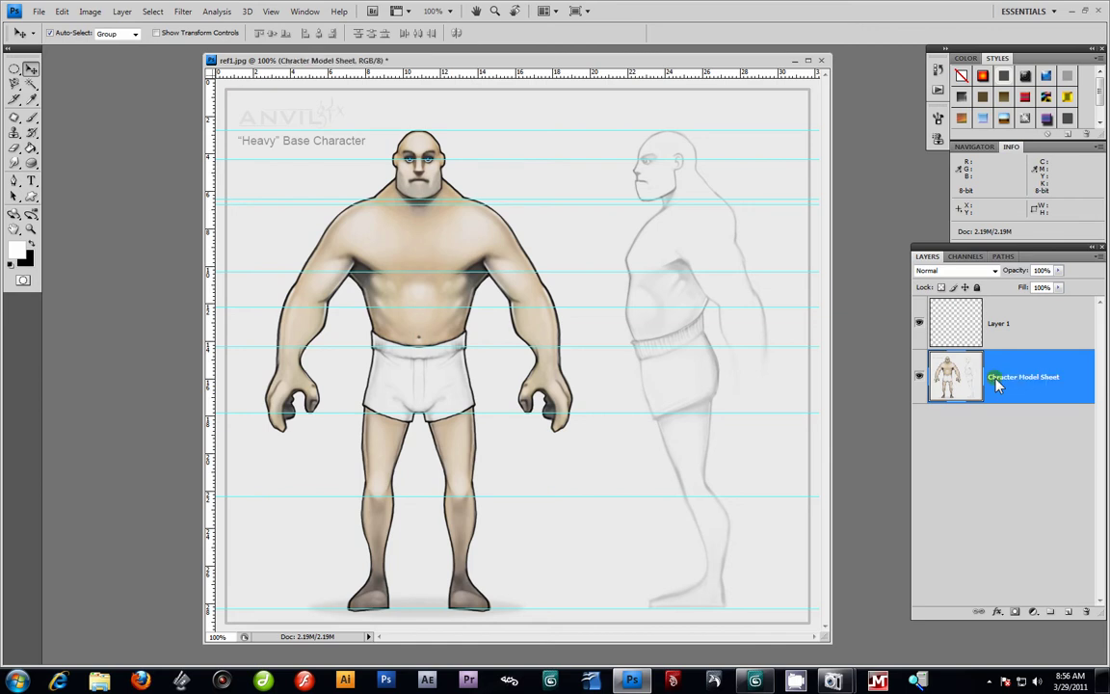
Rename the new empty layer as "Grey Layer"
double_click(998, 325)
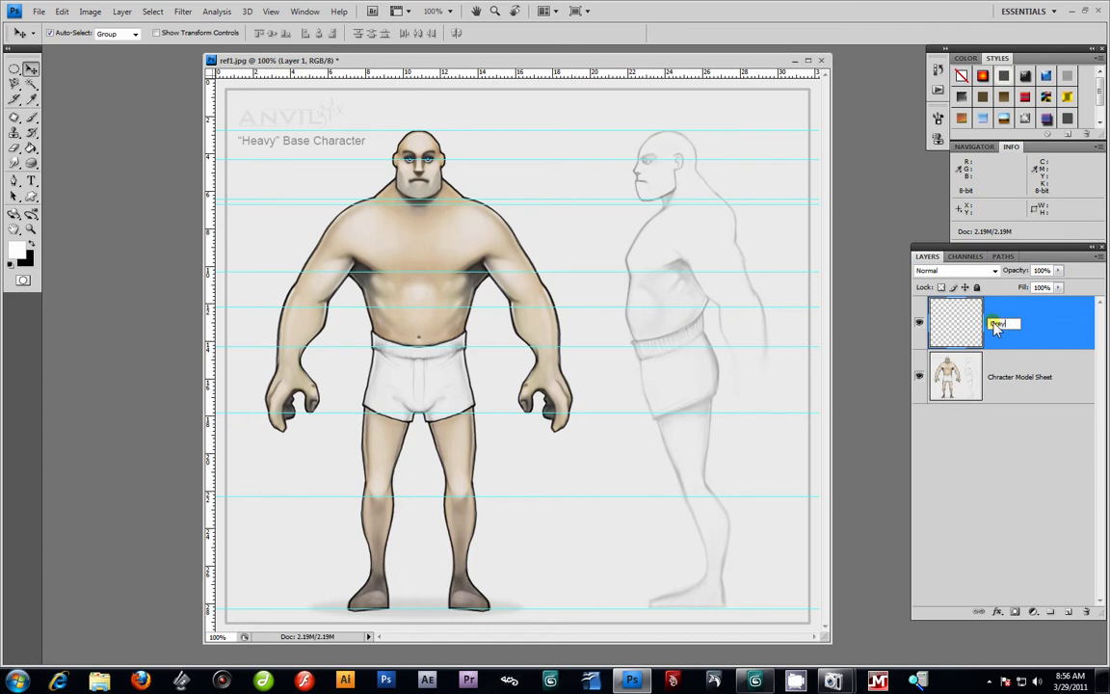
type("Grey Layer")
key("Return")
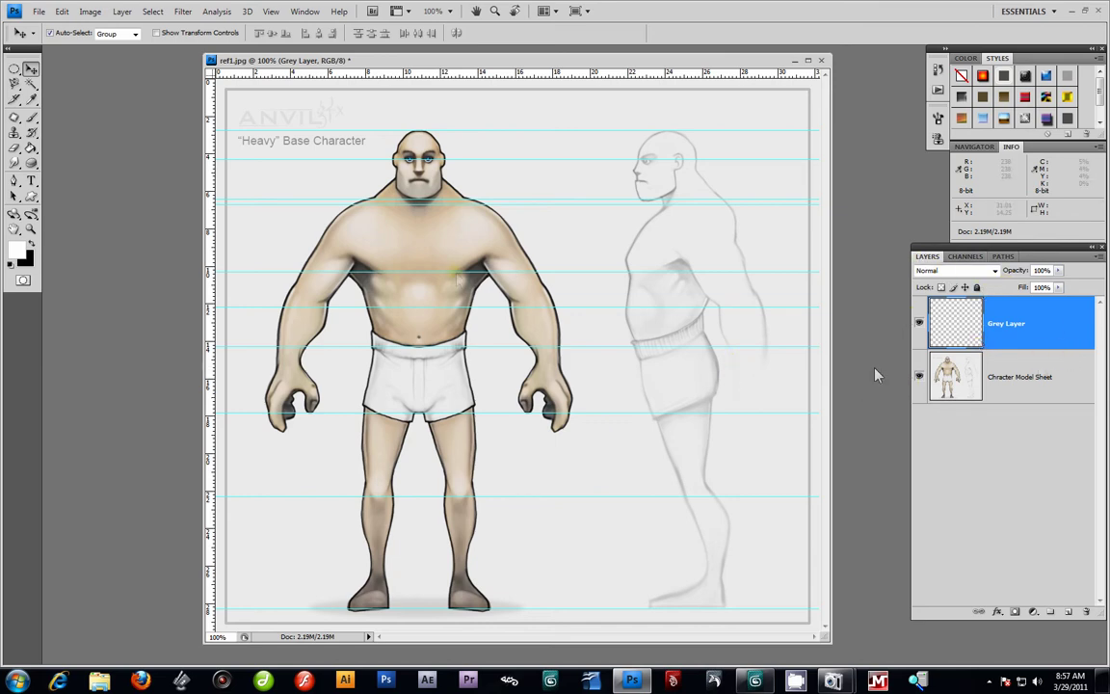
Set the foreground color to light grey, bfbfbf
left_click(16, 252)
mouse_move(525, 387)
left_mouse_down()
mouse_move(513, 392)
mouse_move(519, 416)
mouse_move(518, 406)
left_mouse_up()
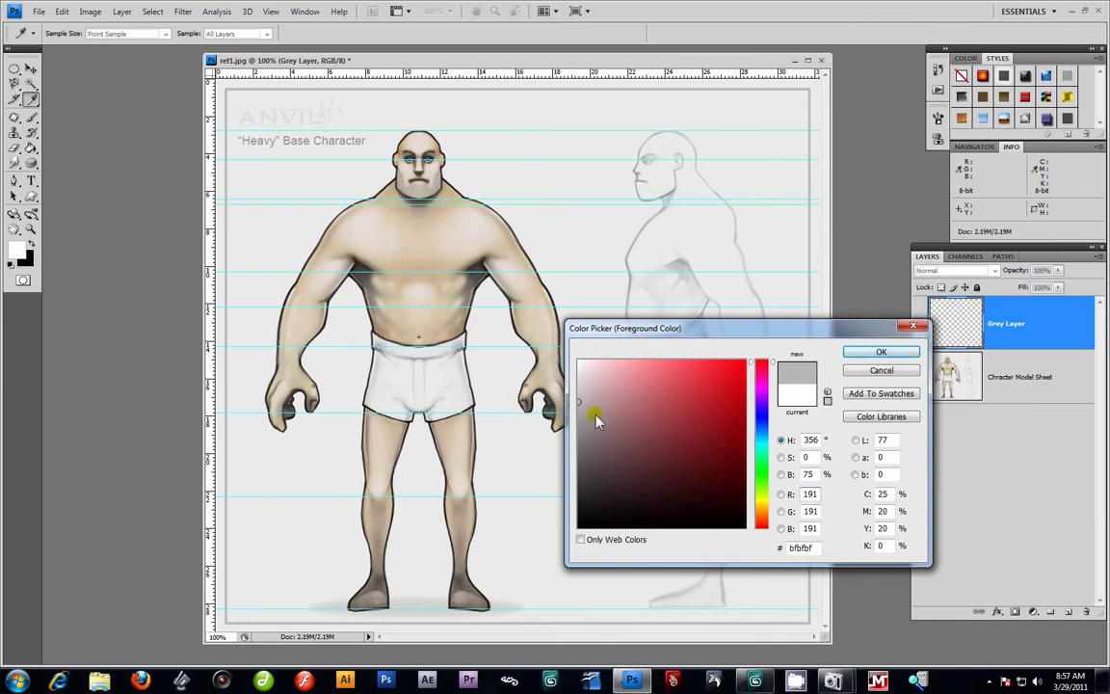
left_click(877, 351)
key("v")
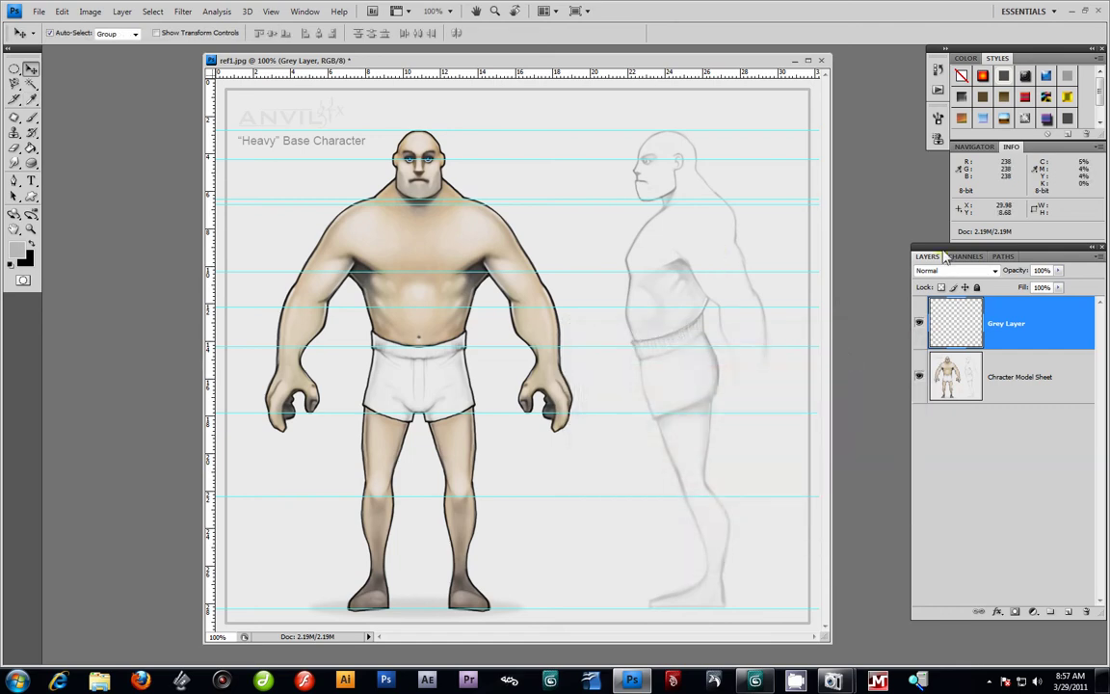
left_click(91, 12)
mouse_move(87, 29)
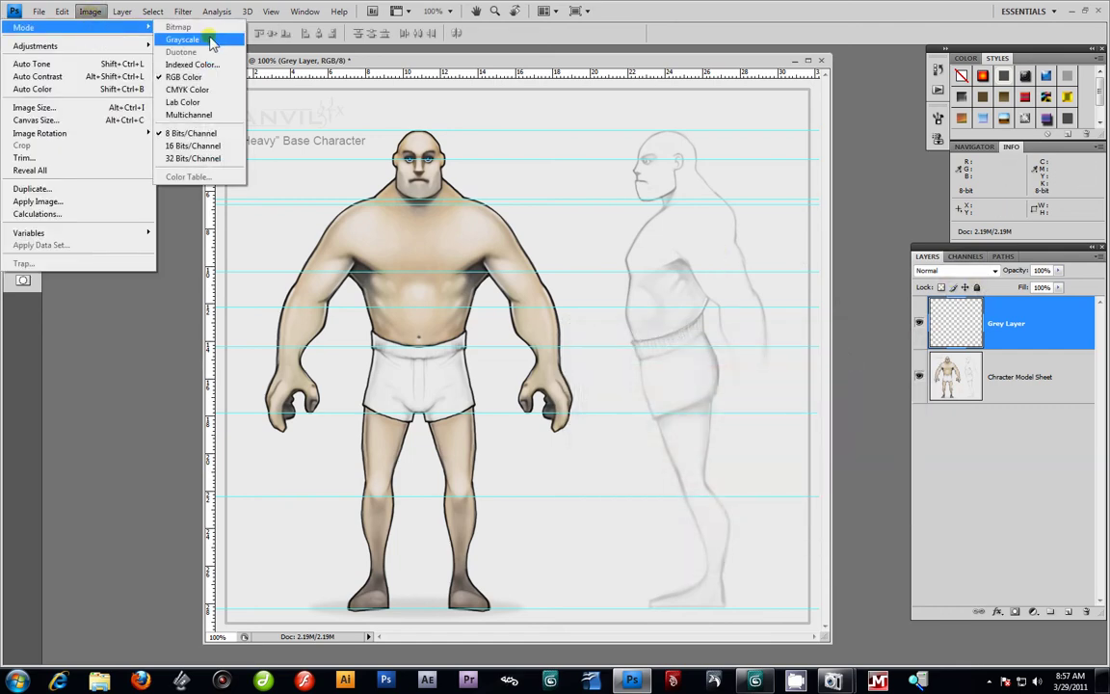
left_click(109, 69)
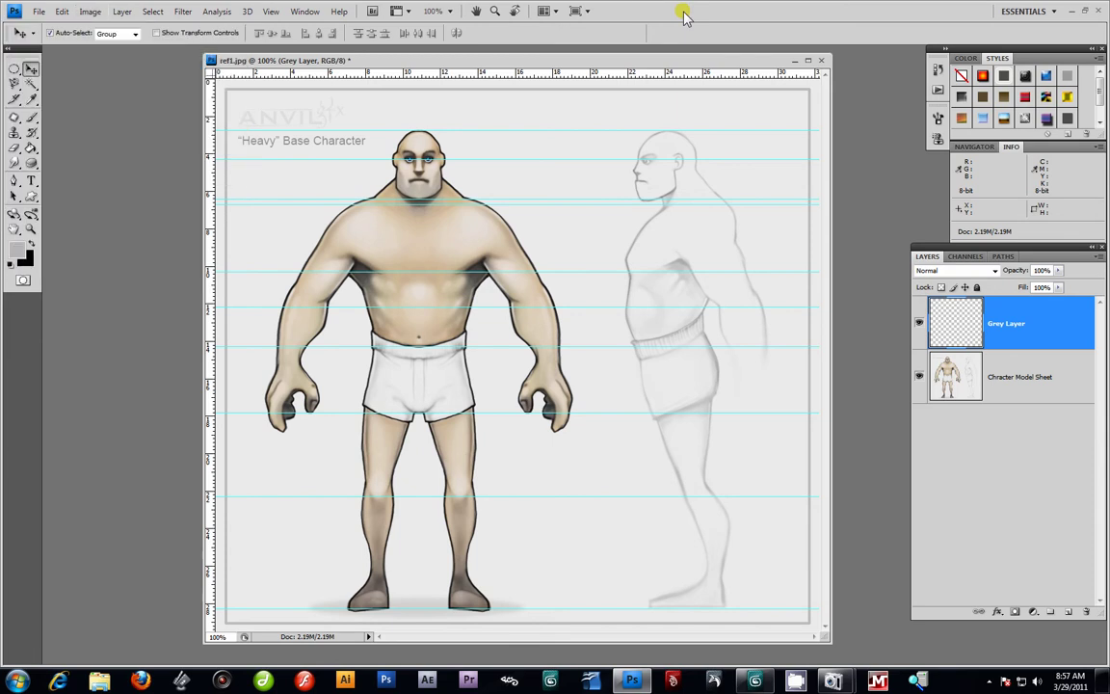
Fill the Grey Layer with the grey foreground color and set its blend mode to Multiply
left_click(31, 148)
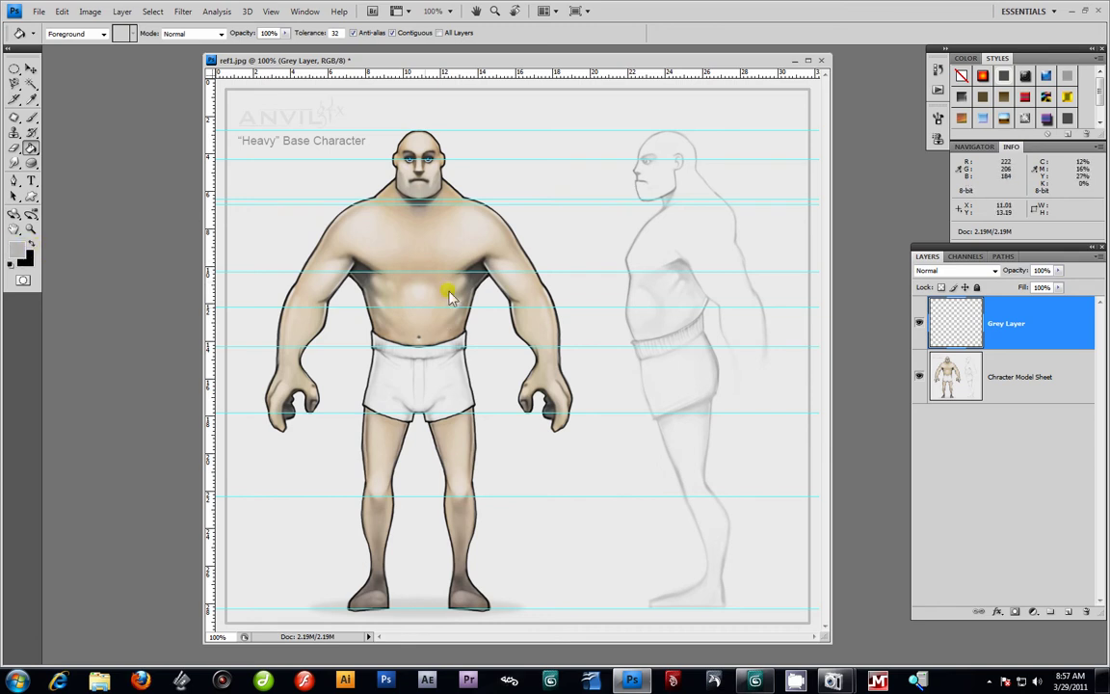
left_click(552, 245)
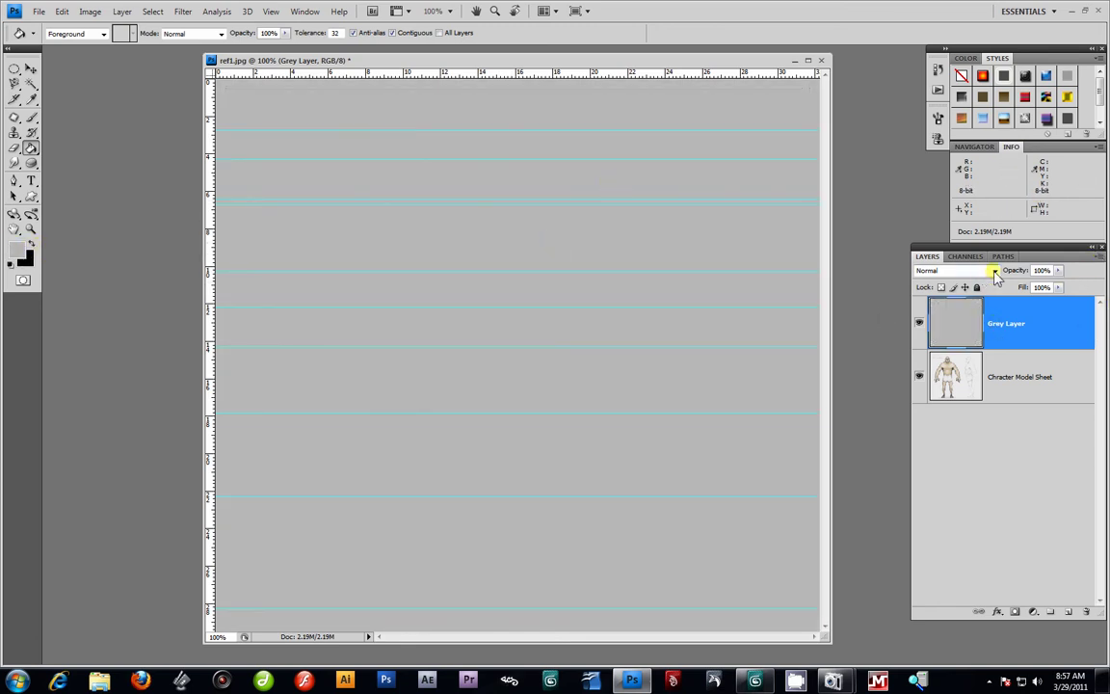
left_click(993, 269)
left_click(926, 314)
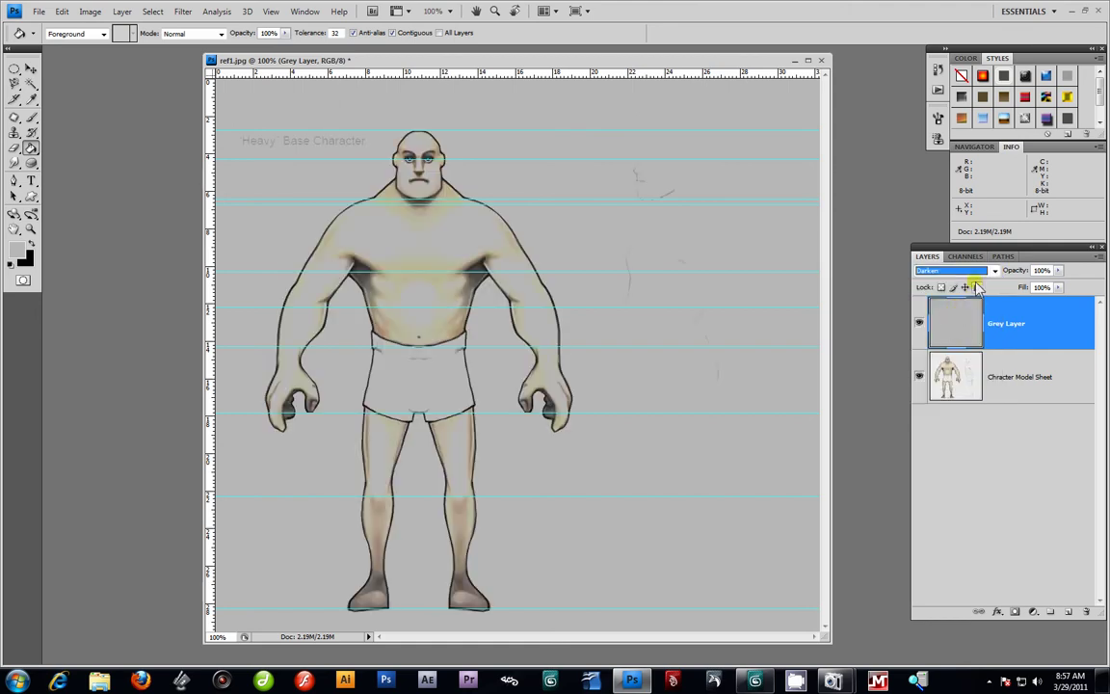
left_click(993, 270)
left_click(952, 325)
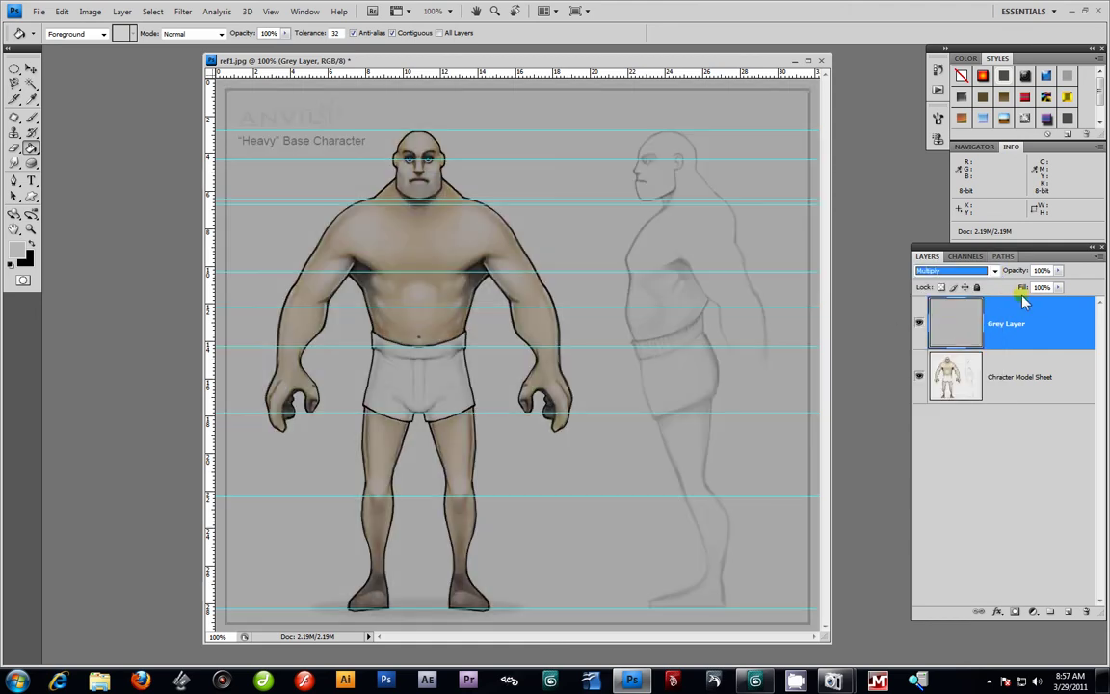
left_click(996, 274)
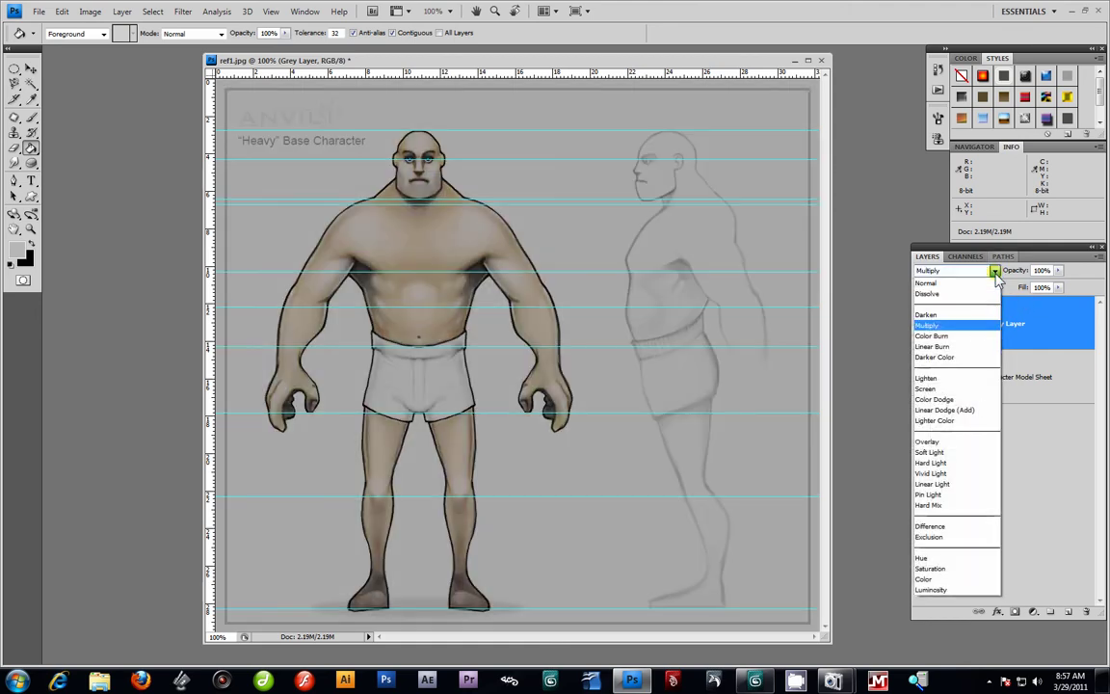
left_click(964, 324)
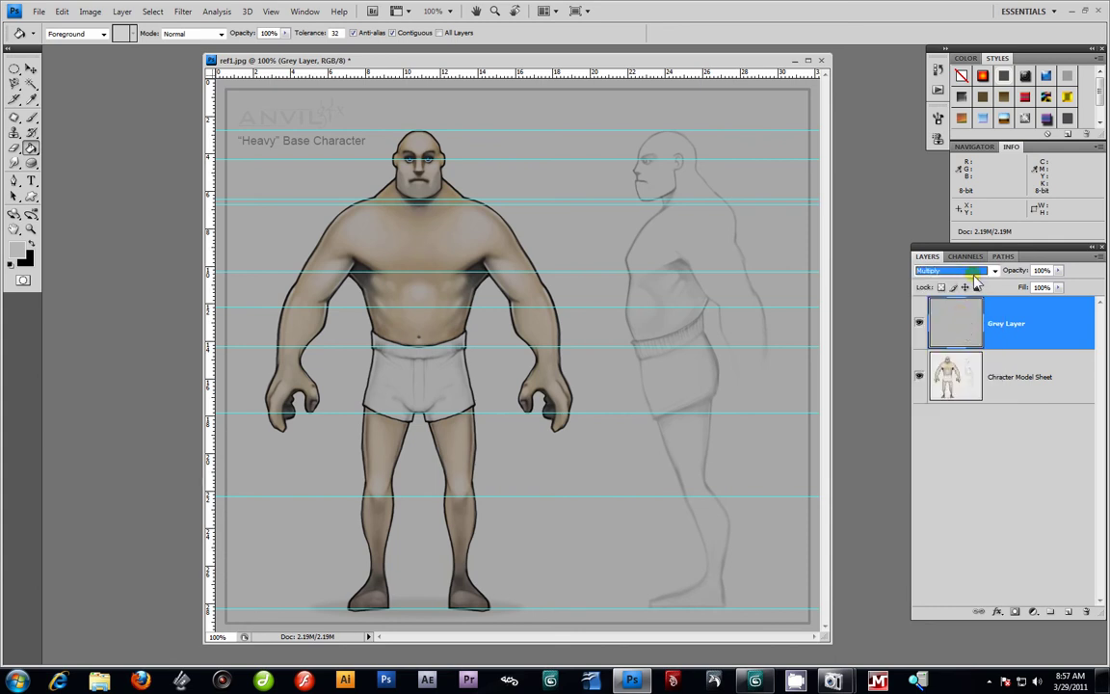
left_click(1058, 271)
left_click_drag(1059, 285, 1088, 304)
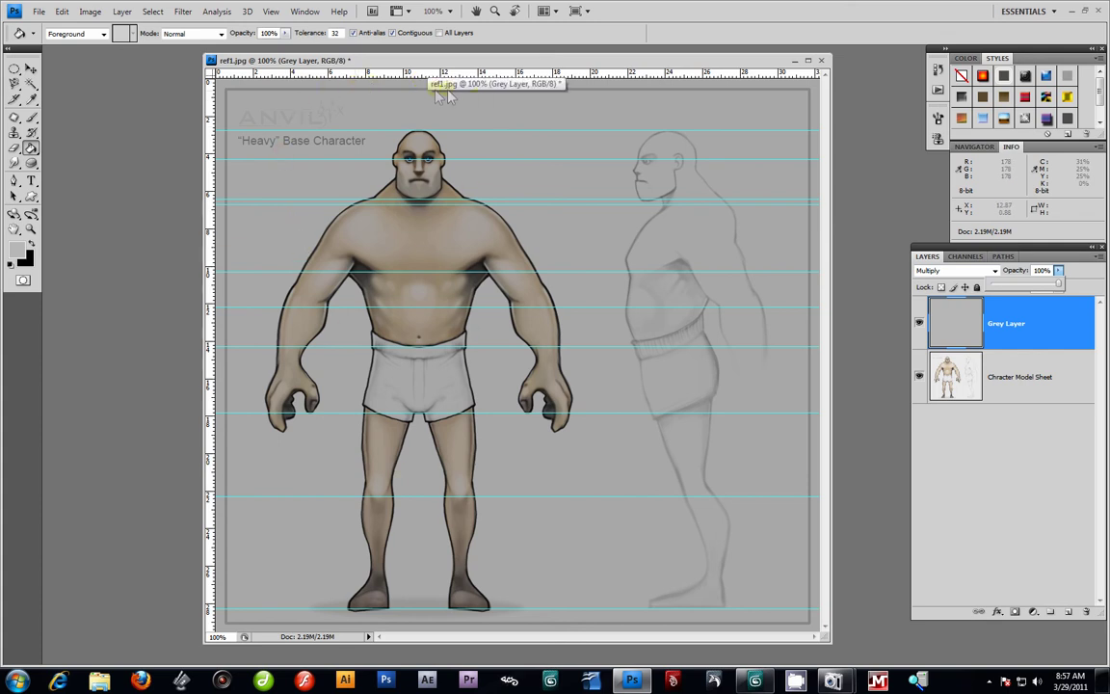
Hide the guides by turning off the display of extras
left_click(274, 13)
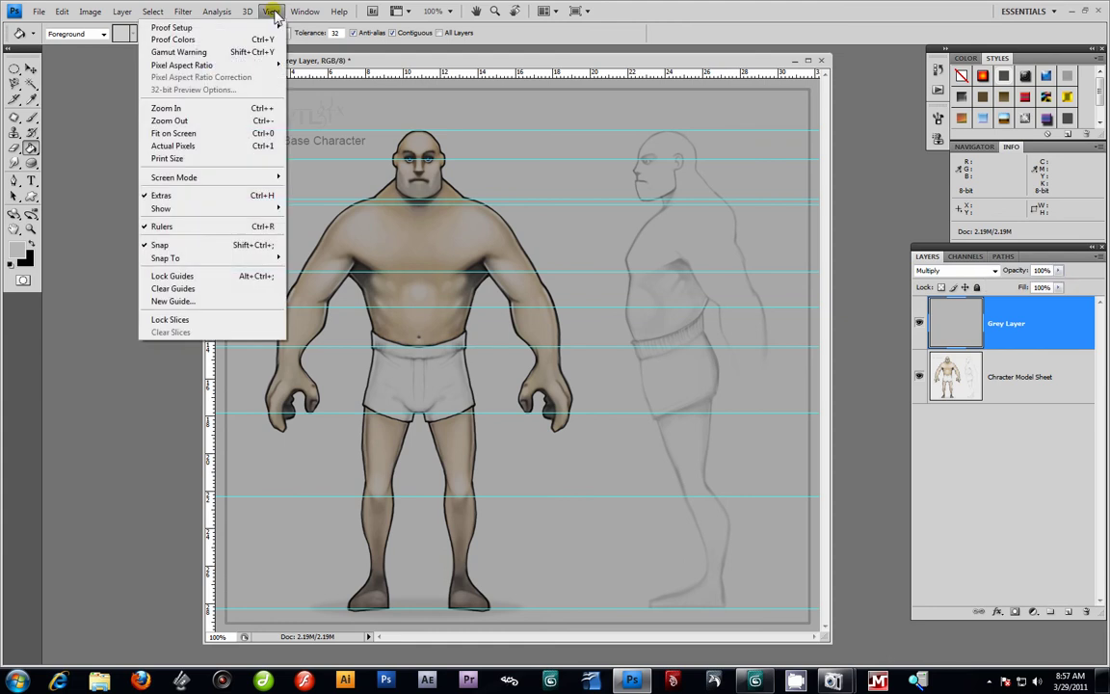
left_click(184, 198)
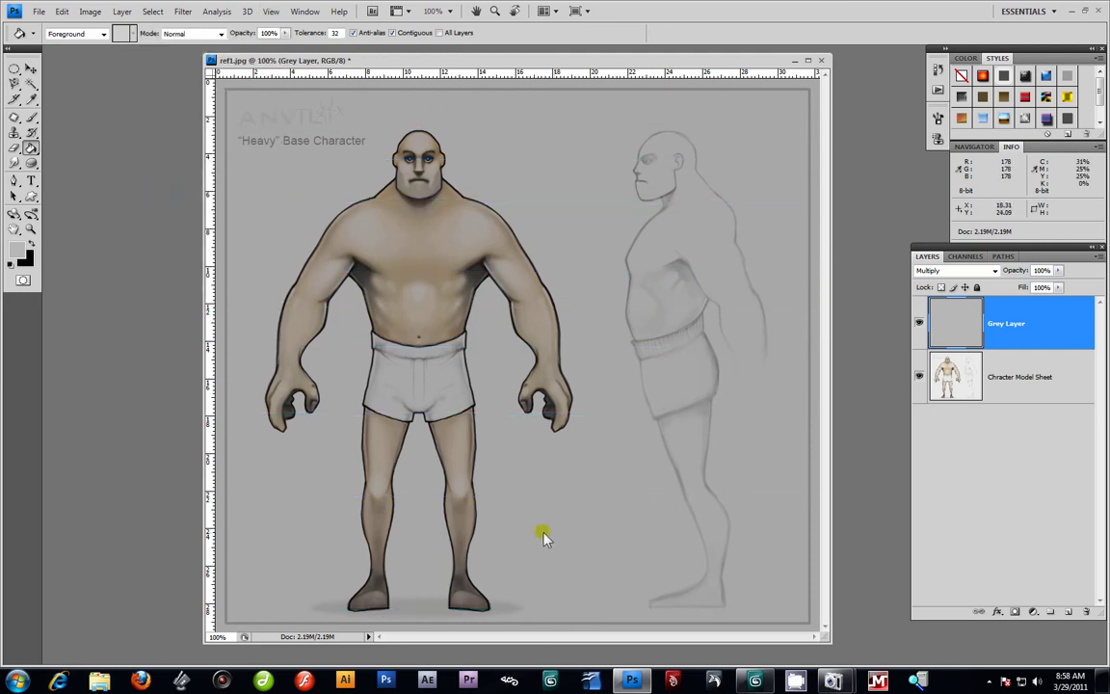
Save a JPEG copy named "Anvil Model sheet" in the Character Model Sheets folder at Maximum quality, Baseline Optimized
left_click(38, 11)
left_click(48, 189)
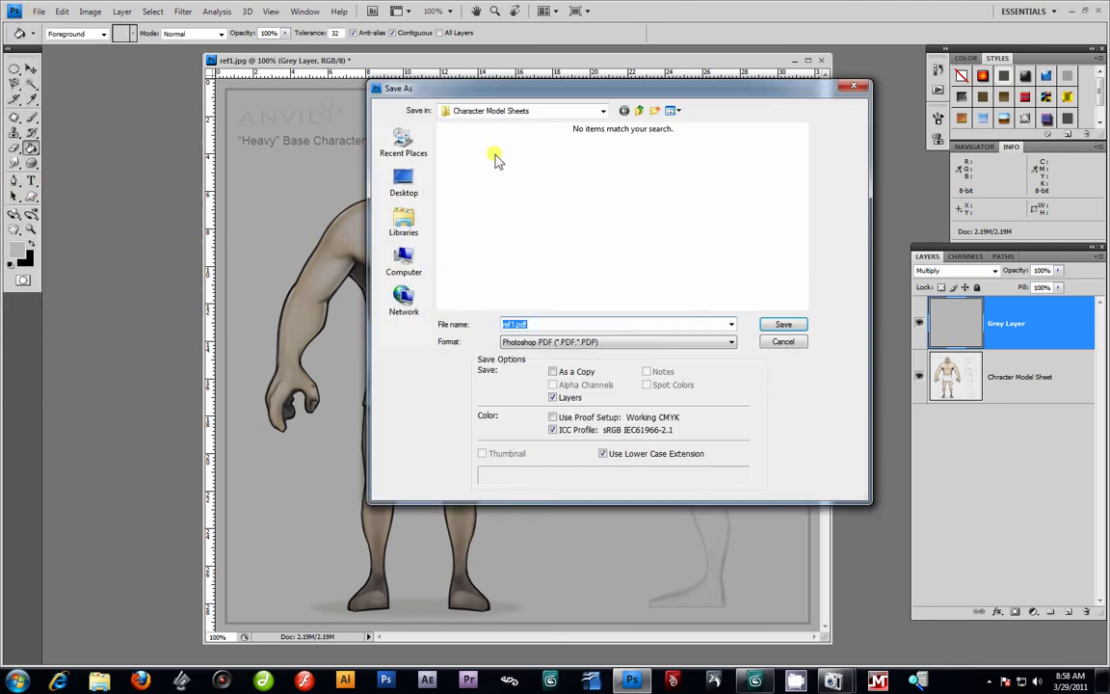
left_click(729, 341)
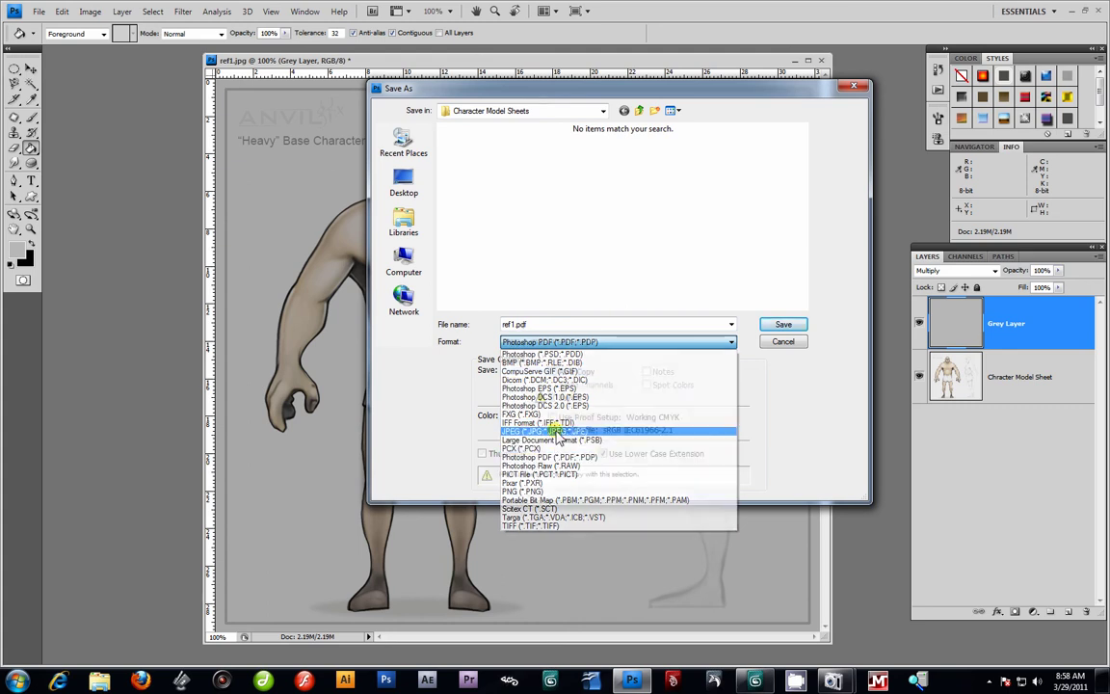
left_click(544, 431)
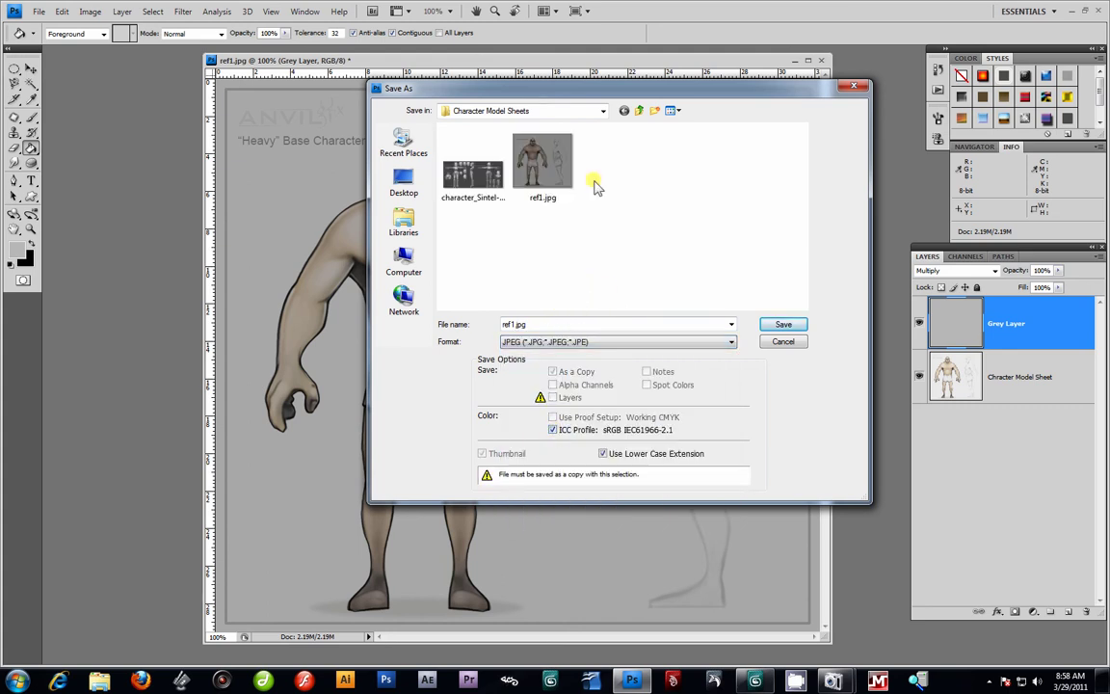
double_click(510, 324)
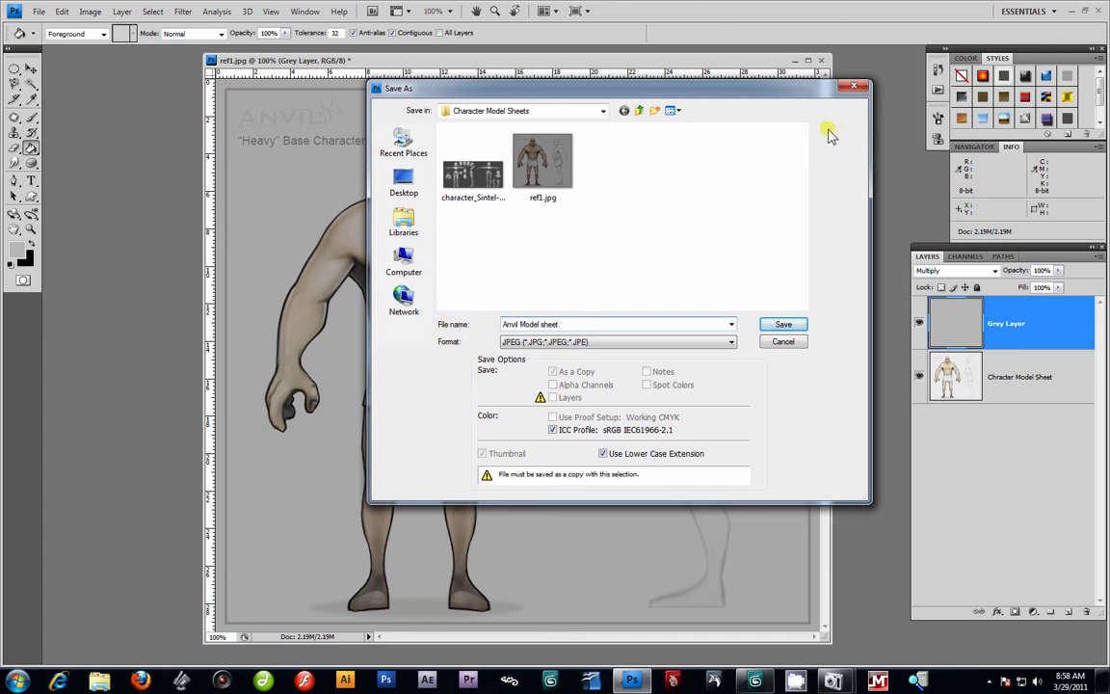
left_click_drag(781, 88, 807, 142)
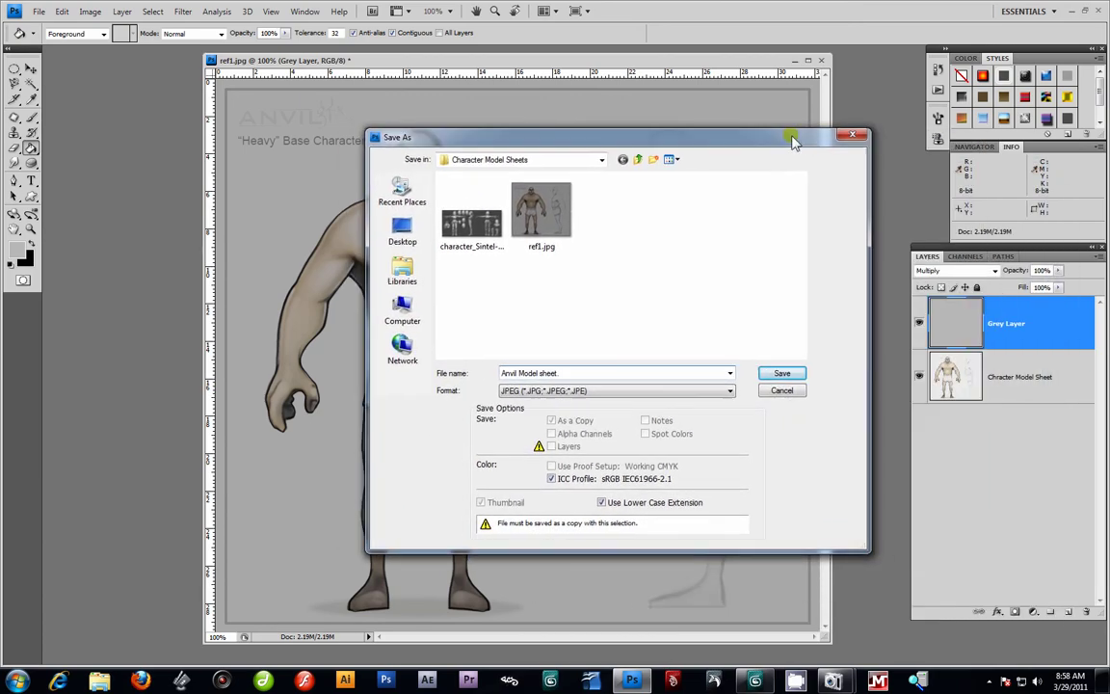
left_click(796, 375)
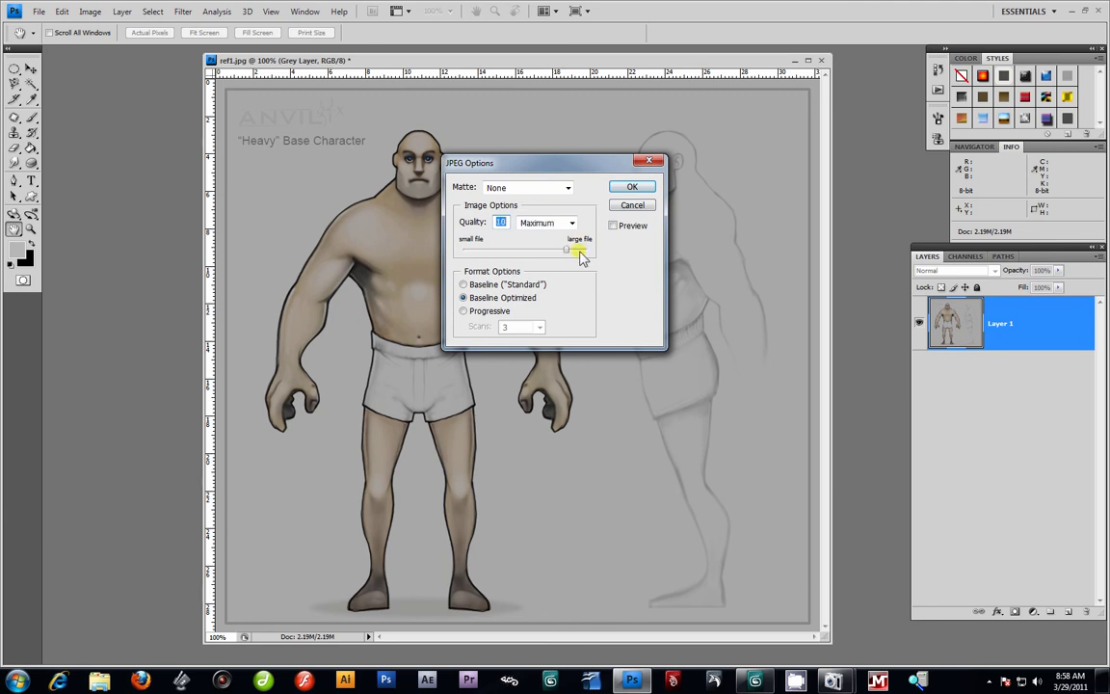
left_click(633, 187)
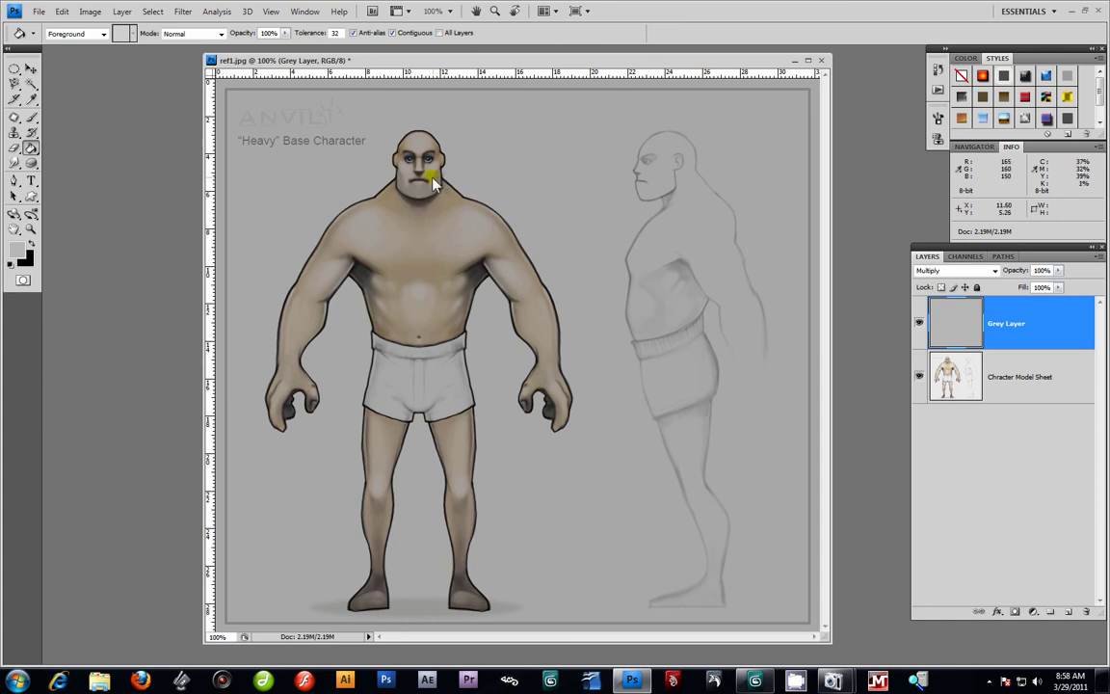
left_click(1012, 322)
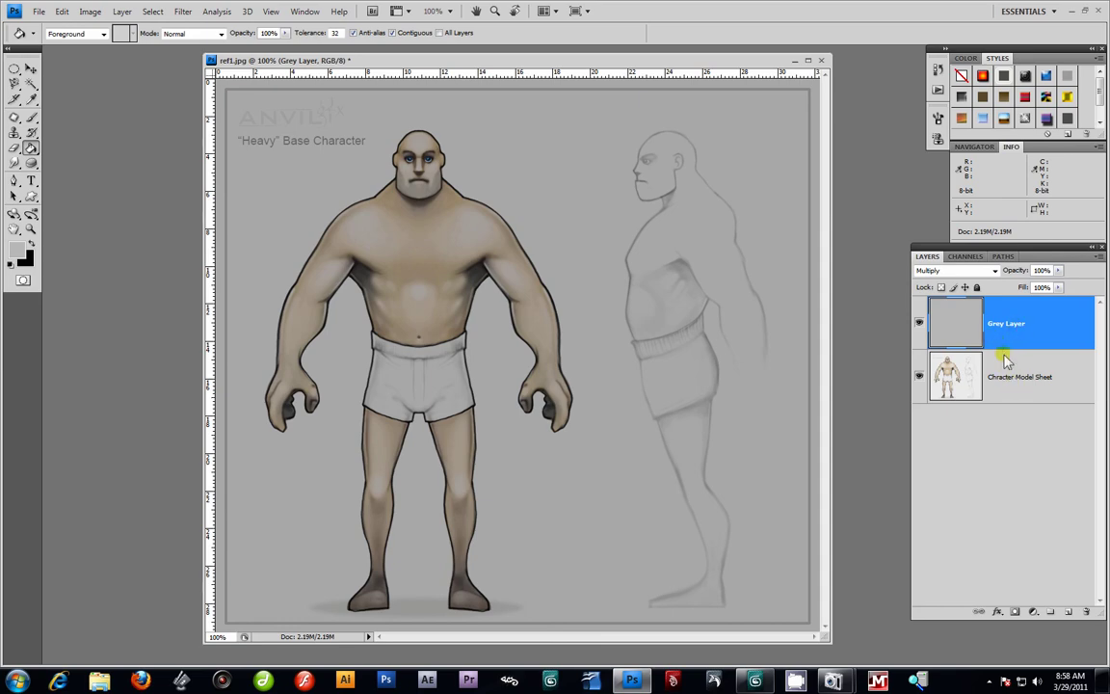
left_click(988, 355)
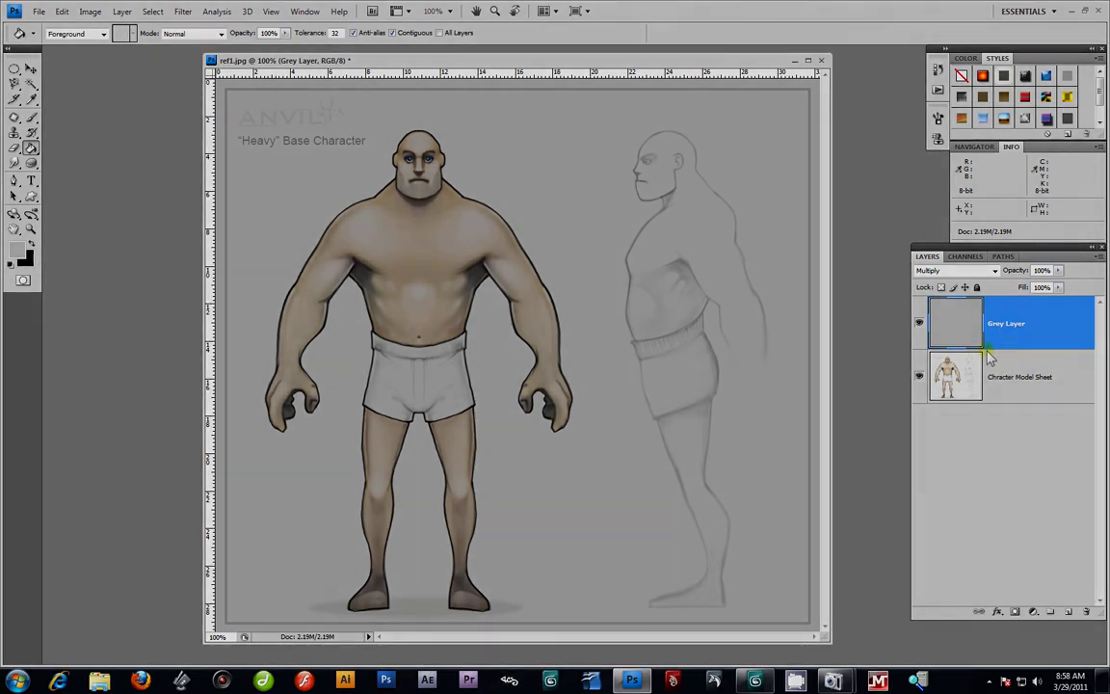